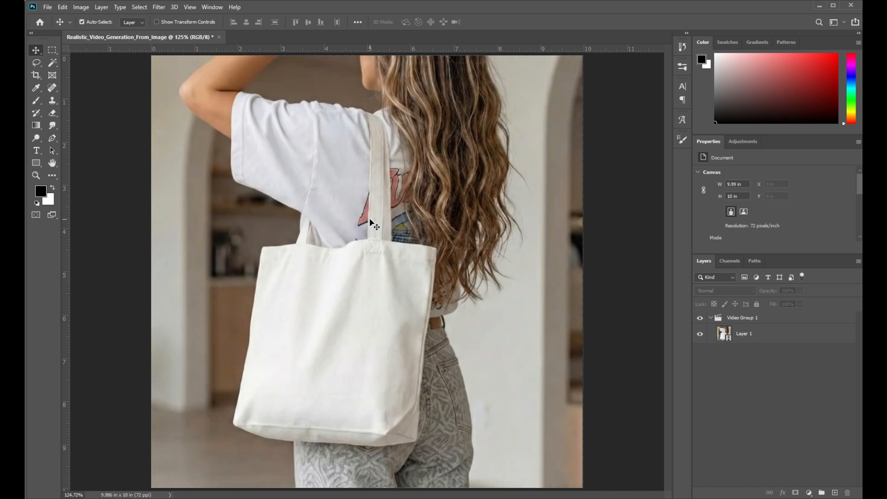
# - Show the video timeline, play back the tote bag clip, and fit the whole canvas in view
pyautogui.click(212, 7)
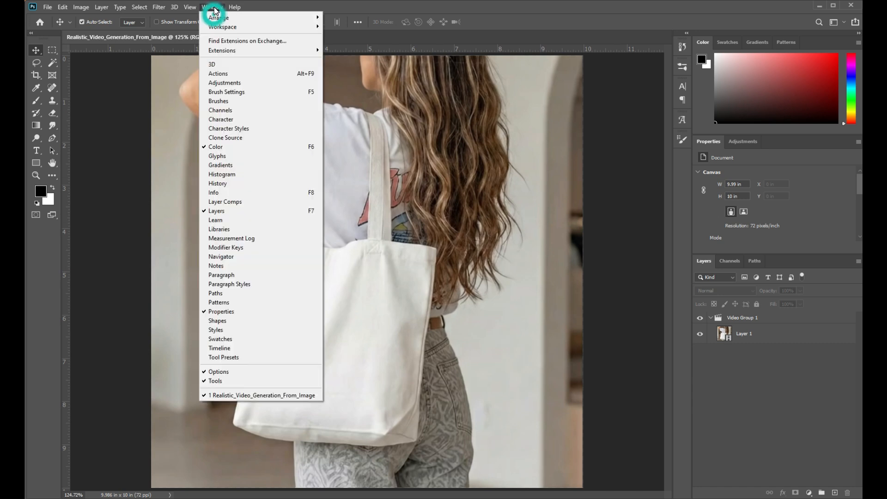
pyautogui.click(229, 348)
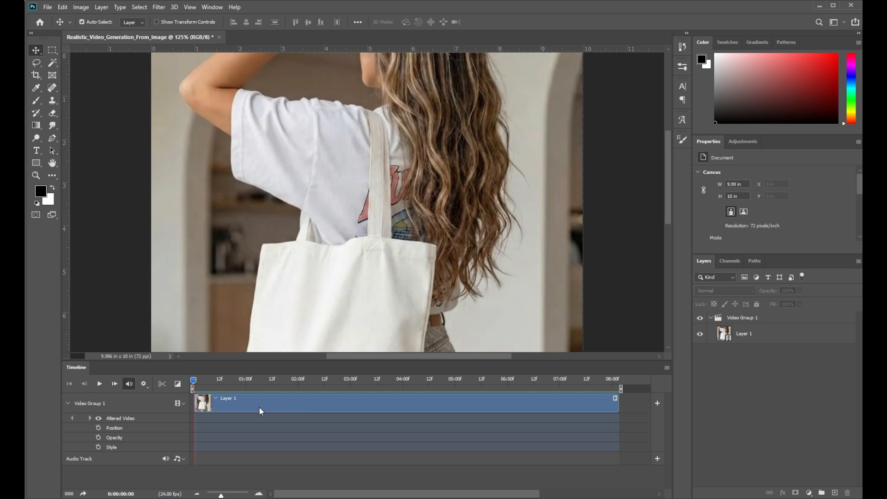
pyautogui.click(99, 383)
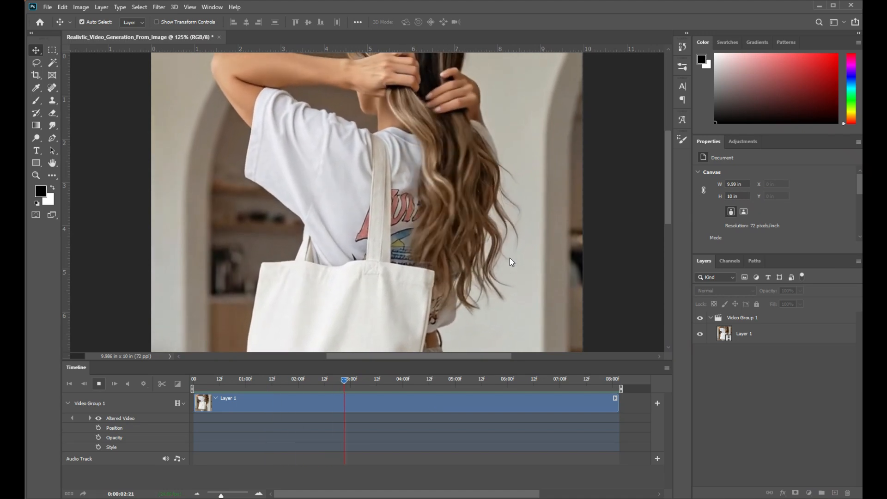
pyautogui.hotkey('ctrl', '0')
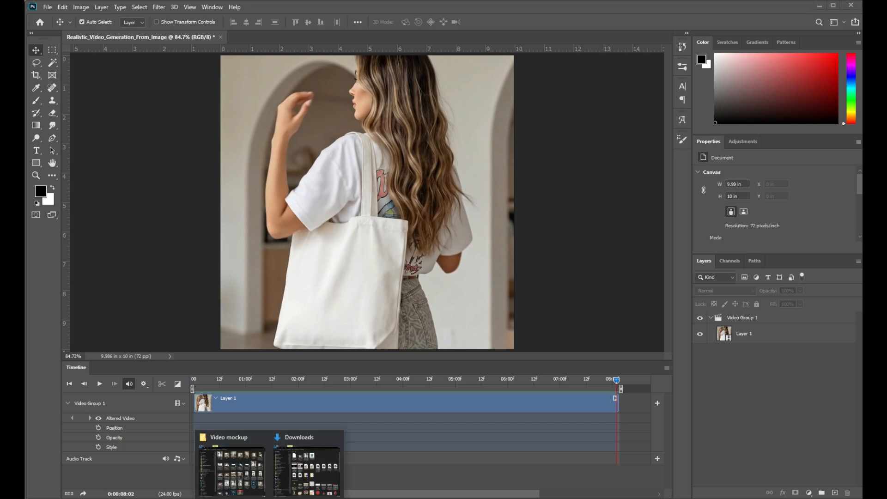
# - Place the YOUR IMAGE HERE artwork from the Downloads folder into the tote bag video document
pyautogui.click(298, 462)
pyautogui.moveTo(698, 165); pyautogui.dragTo(314, 257)
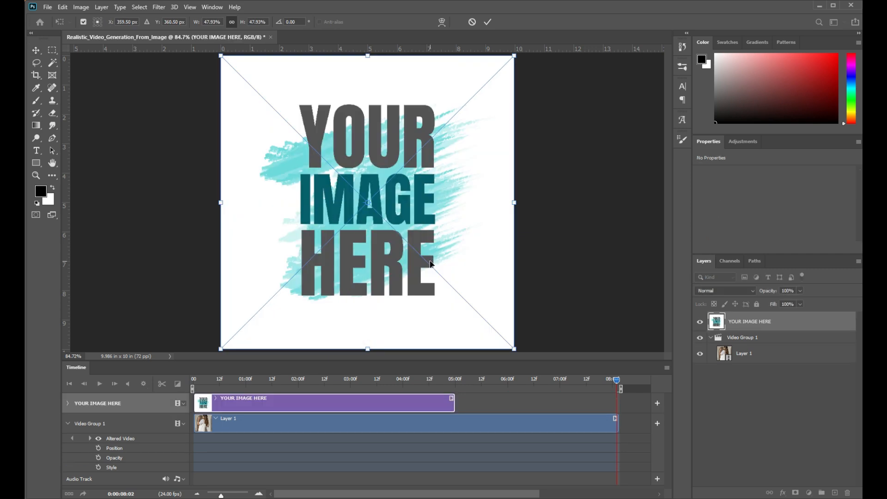
pyautogui.click(488, 22)
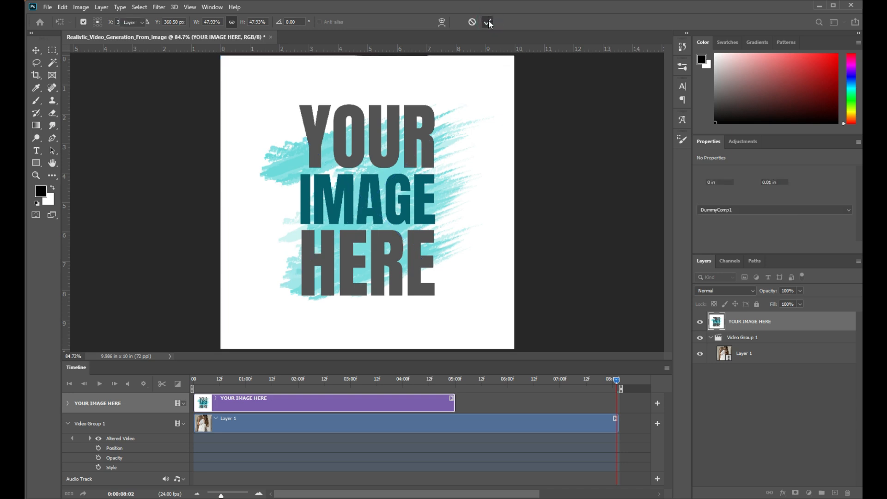
# - Rasterize the YOUR IMAGE HERE layer and convert it to a smart object
pyautogui.rightClick(749, 322)
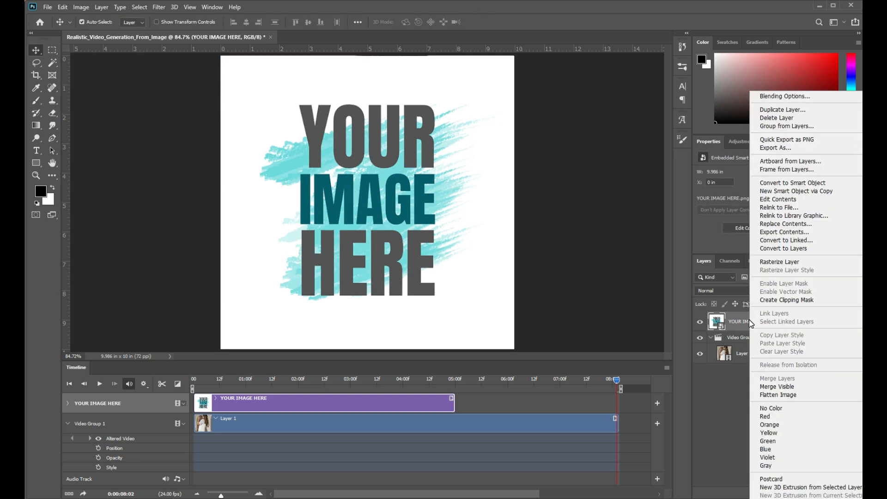
pyautogui.click(781, 263)
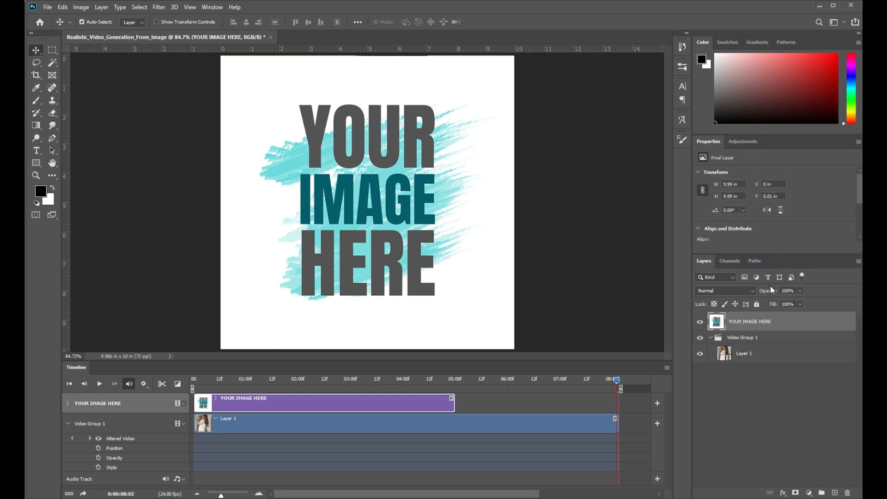
pyautogui.rightClick(742, 327)
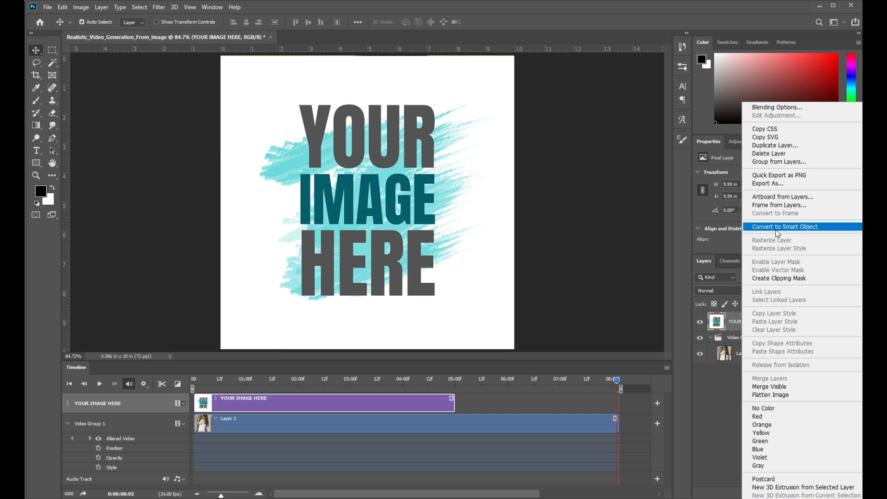
pyautogui.click(801, 227)
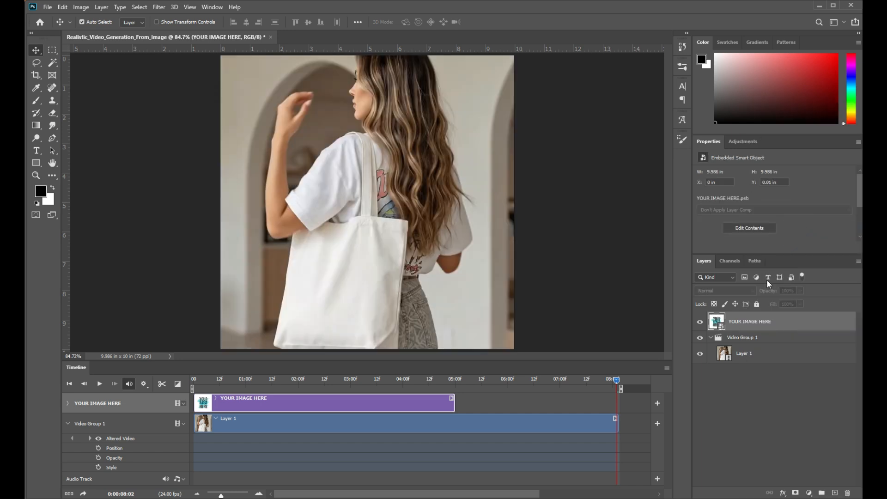
# - Extend the YOUR IMAGE HERE clip on the timeline to match the end of the Layer 1 video
pyautogui.click(754, 322)
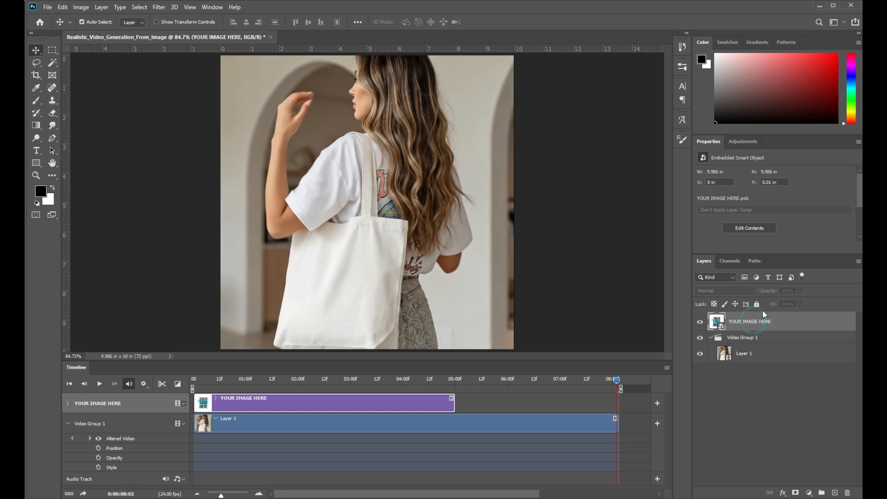
pyautogui.click(422, 401)
pyautogui.moveTo(455, 402); pyautogui.dragTo(618, 402)
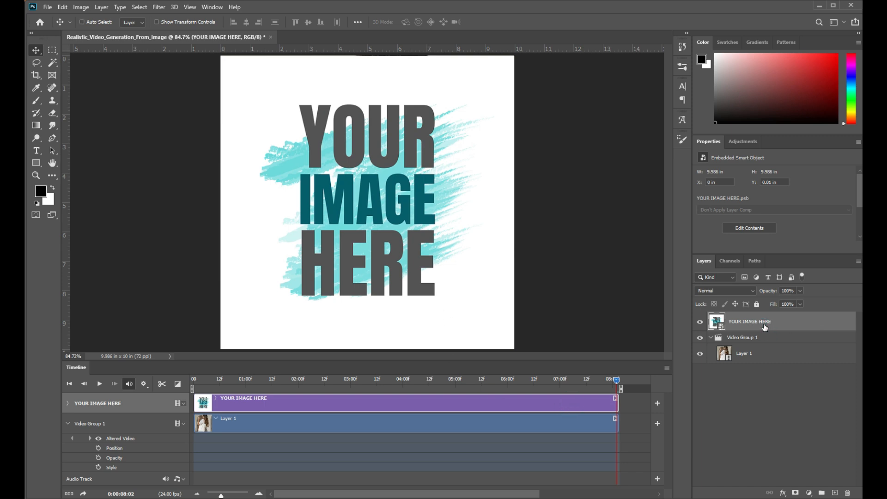
# - Scale the artwork to about 34% over the front of the tote bag and lower its opacity to 55%
pyautogui.hotkey('ctrl', 't')
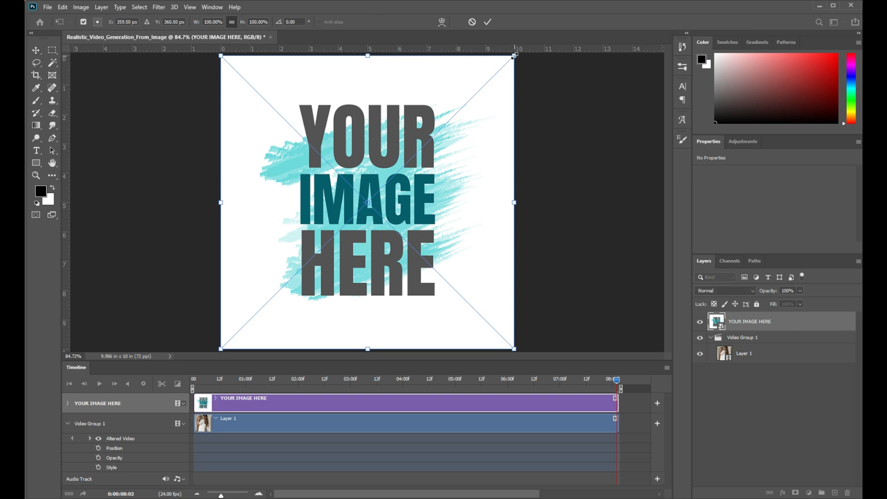
pyautogui.moveTo(513, 56); pyautogui.dragTo(346, 256)
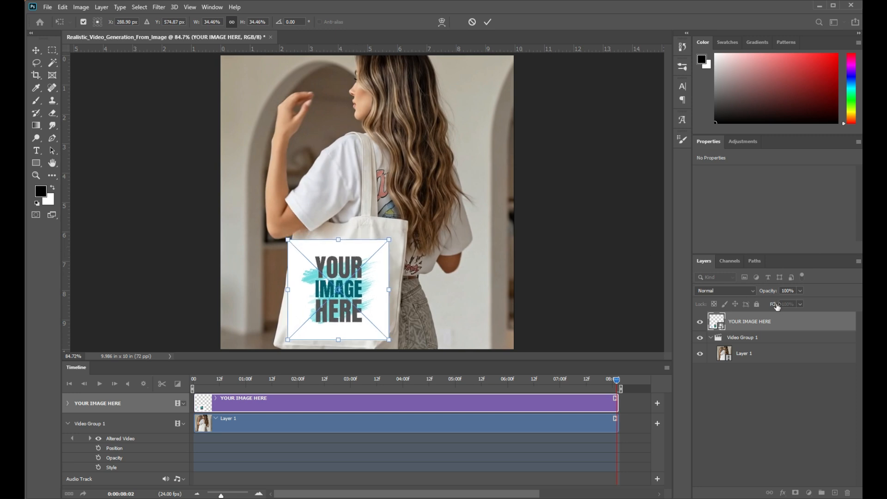
pyautogui.moveTo(770, 290); pyautogui.dragTo(766, 294)
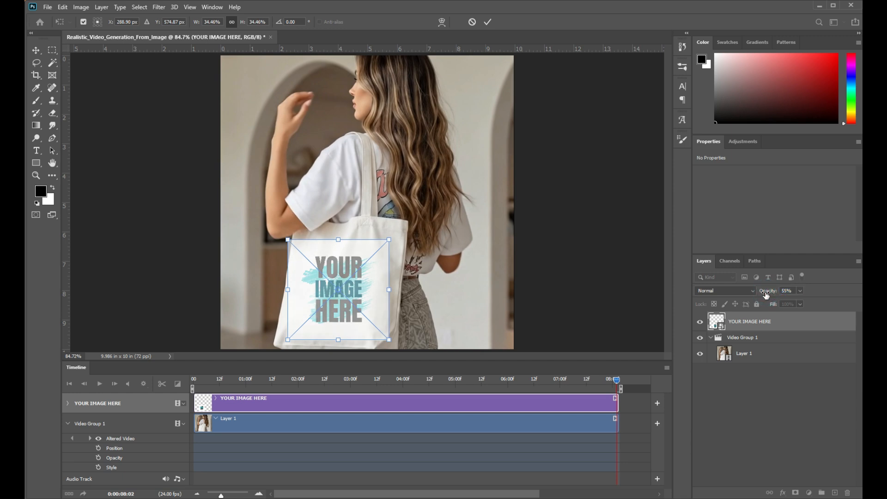
# - Distort the artwork to the tote bag's corners and set a Transform keyframe at 0:00:00:00
pyautogui.rightClick(338, 255)
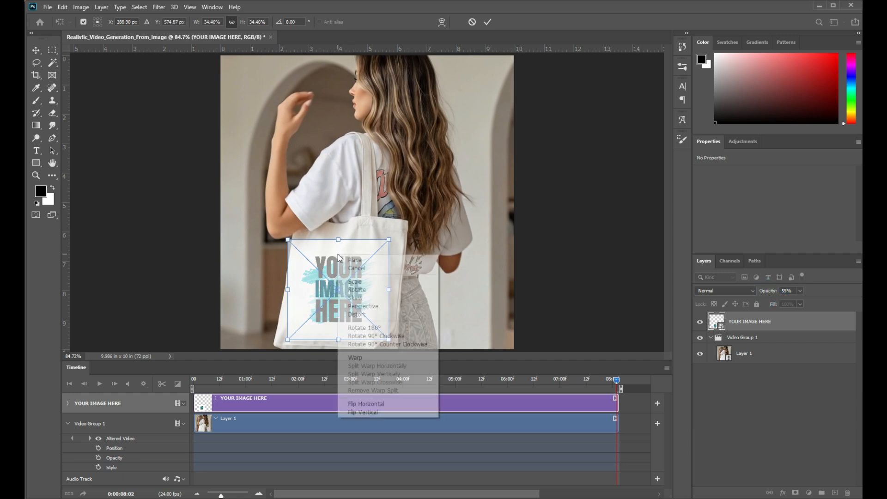
pyautogui.click(357, 315)
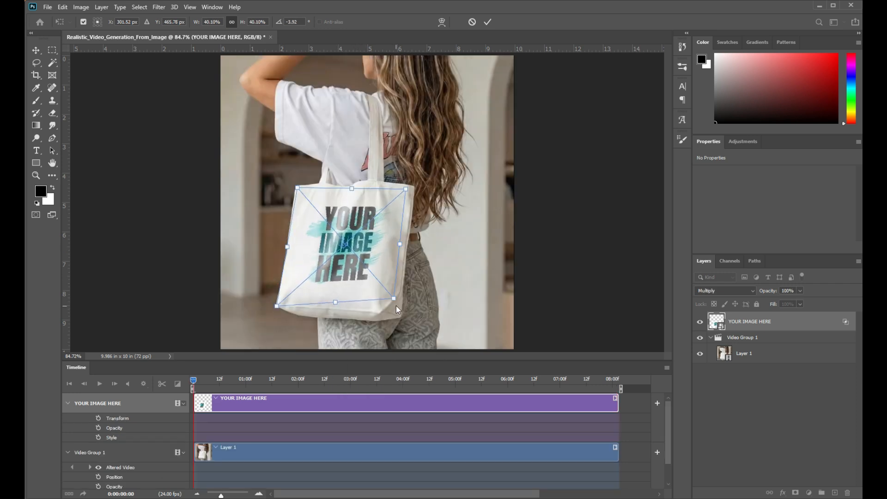
pyautogui.moveTo(395, 303); pyautogui.dragTo(393, 315)
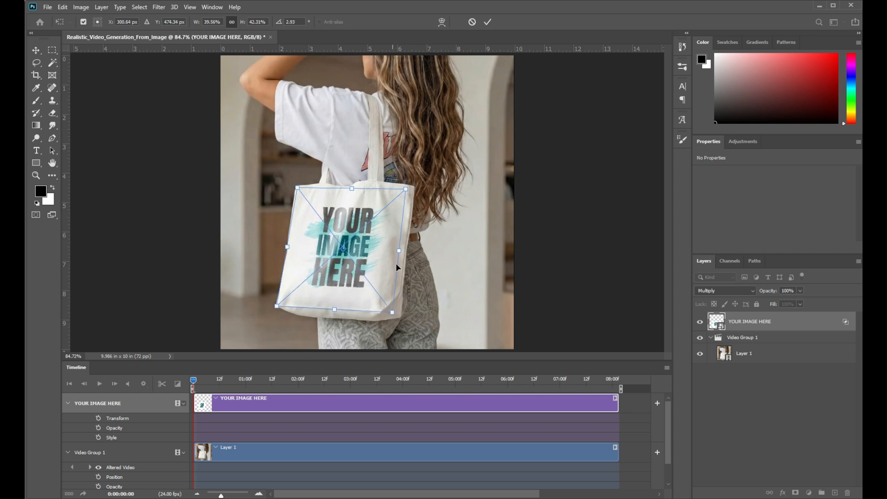
pyautogui.moveTo(405, 189); pyautogui.dragTo(414, 187)
pyautogui.moveTo(303, 190); pyautogui.dragTo(300, 190)
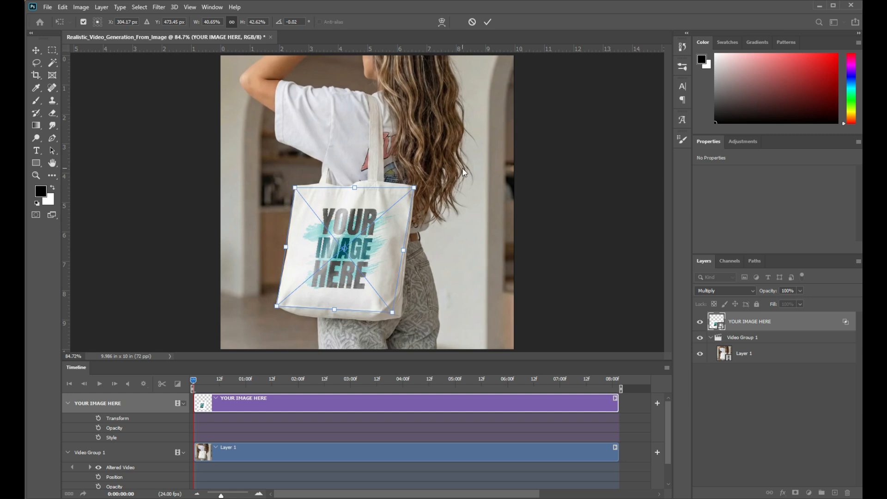
pyautogui.click(487, 22)
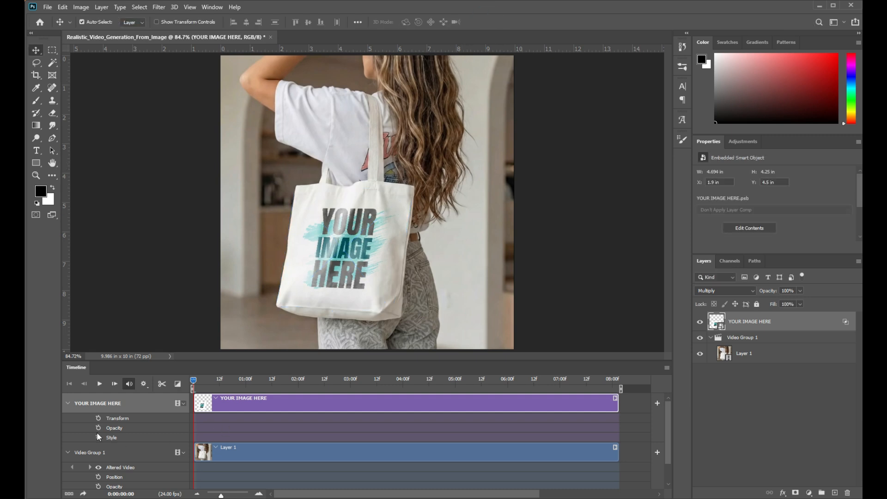
pyautogui.click(97, 418)
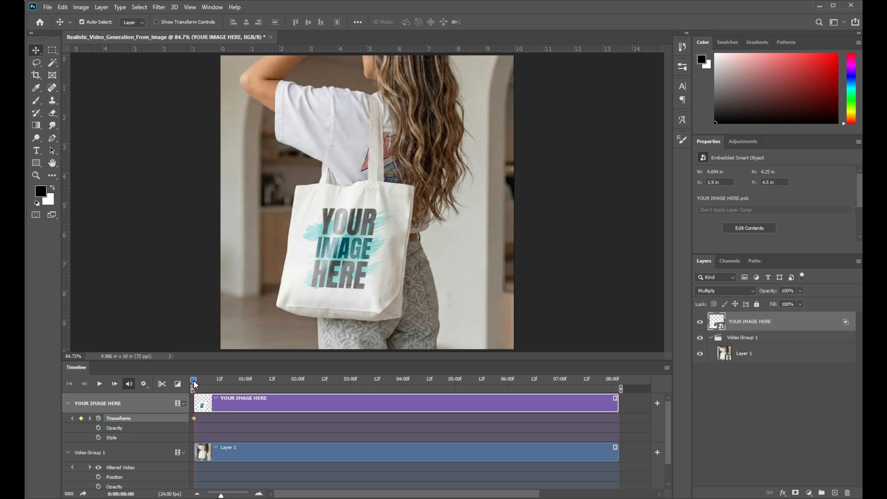
# - At 0:00:00:21, distort the artwork's four corners to follow the tote bag's shifted position
pyautogui.moveTo(194, 384); pyautogui.dragTo(240, 386)
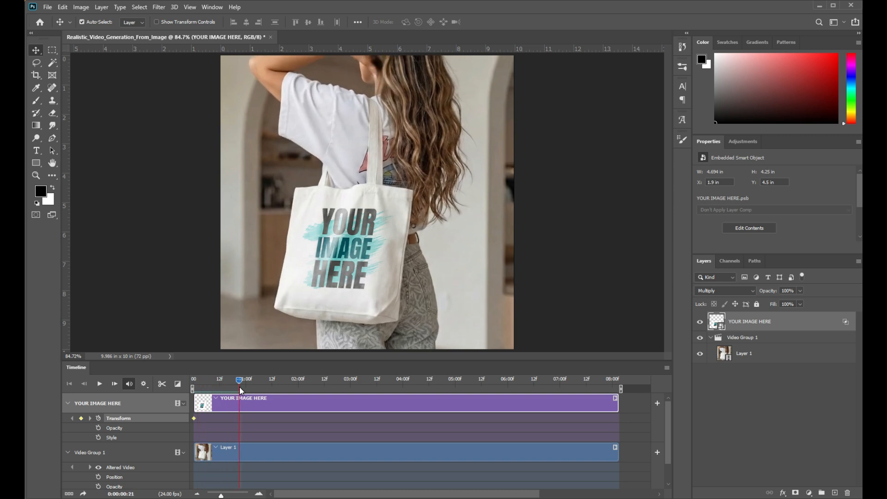
pyautogui.click(745, 323)
pyautogui.hotkey('ctrl', 't')
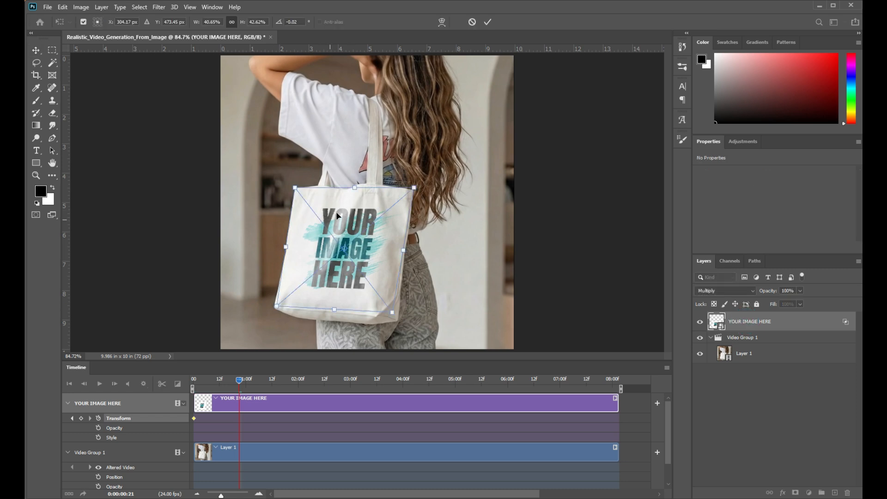
pyautogui.rightClick(348, 204)
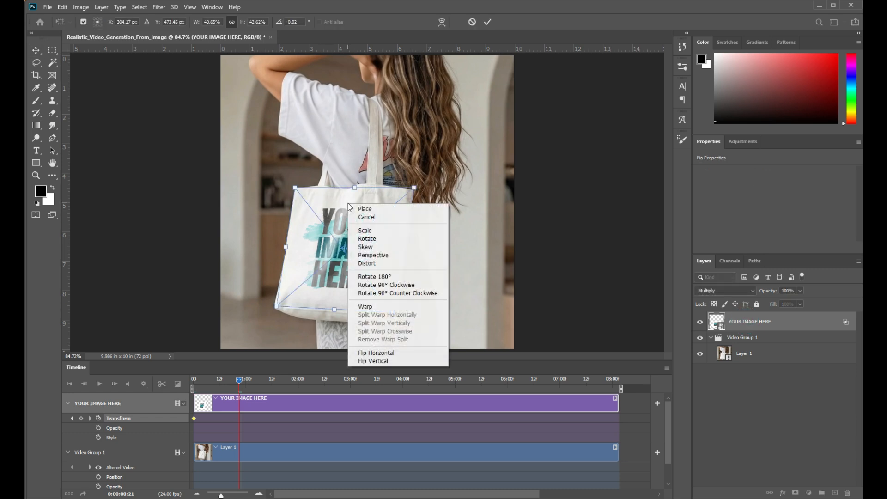
pyautogui.click(375, 267)
pyautogui.moveTo(276, 306); pyautogui.dragTo(274, 312)
pyautogui.moveTo(392, 312); pyautogui.dragTo(389, 321)
pyautogui.moveTo(414, 188); pyautogui.dragTo(413, 189)
pyautogui.moveTo(295, 190); pyautogui.dragTo(296, 188)
pyautogui.click(489, 23)
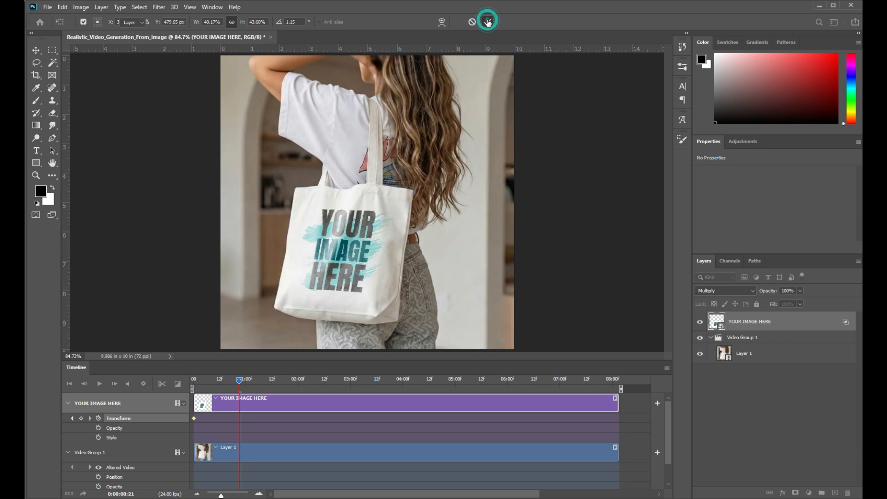
# - Play on to 0:00:02:01 and distort the artwork's four corners to match the tote bag in that frame
pyautogui.press('space')
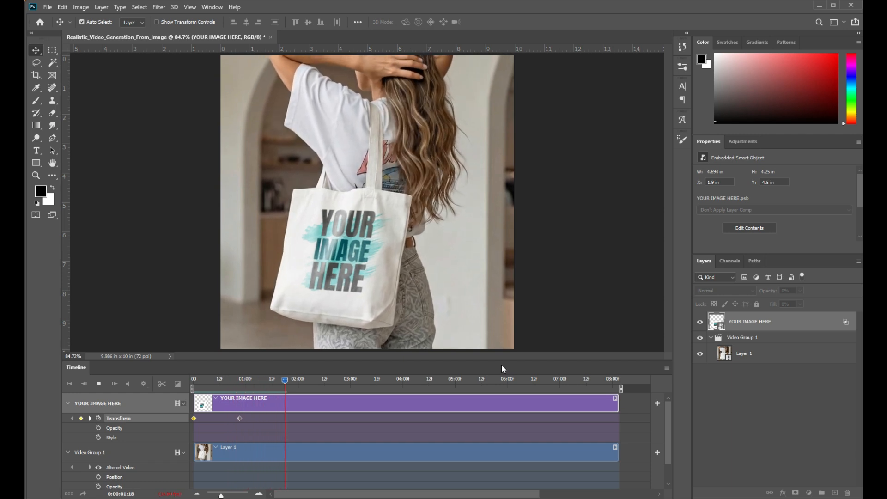
pyautogui.press('space')
pyautogui.click(301, 382)
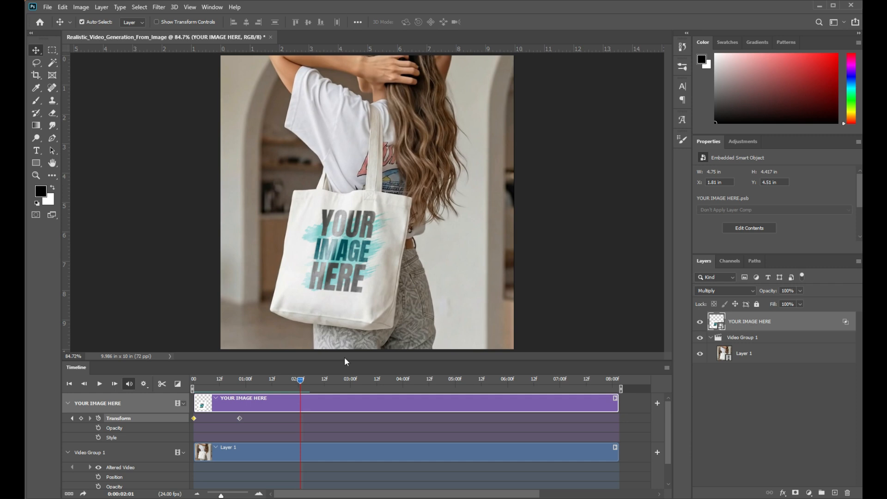
pyautogui.click(297, 390)
pyautogui.moveTo(298, 390); pyautogui.dragTo(299, 390)
pyautogui.click(755, 325)
pyautogui.hotkey('ctrl', 't')
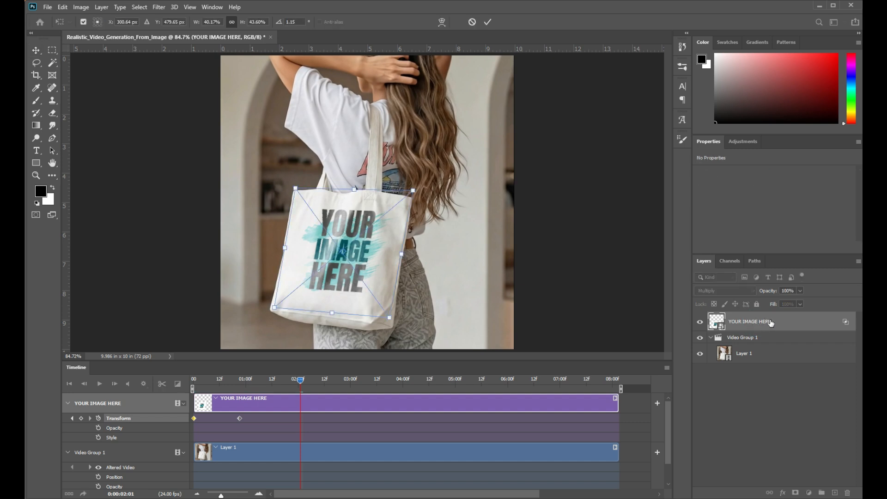
pyautogui.rightClick(353, 207)
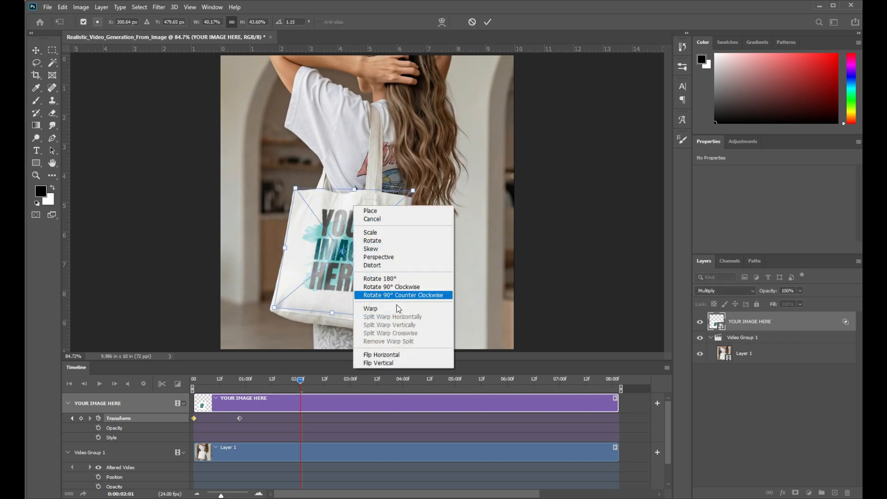
pyautogui.click(373, 267)
pyautogui.moveTo(295, 190); pyautogui.dragTo(294, 191)
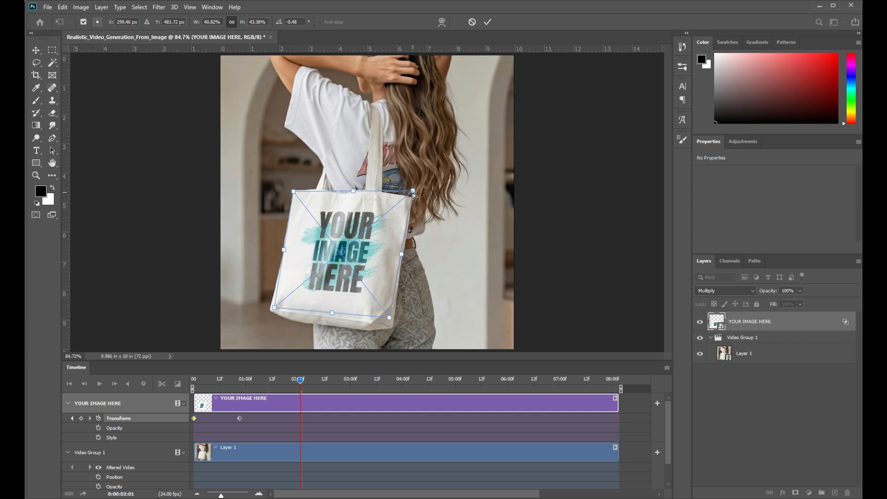
pyautogui.moveTo(413, 192); pyautogui.dragTo(412, 199)
pyautogui.moveTo(390, 318); pyautogui.dragTo(386, 325)
pyautogui.moveTo(275, 308); pyautogui.dragTo(272, 312)
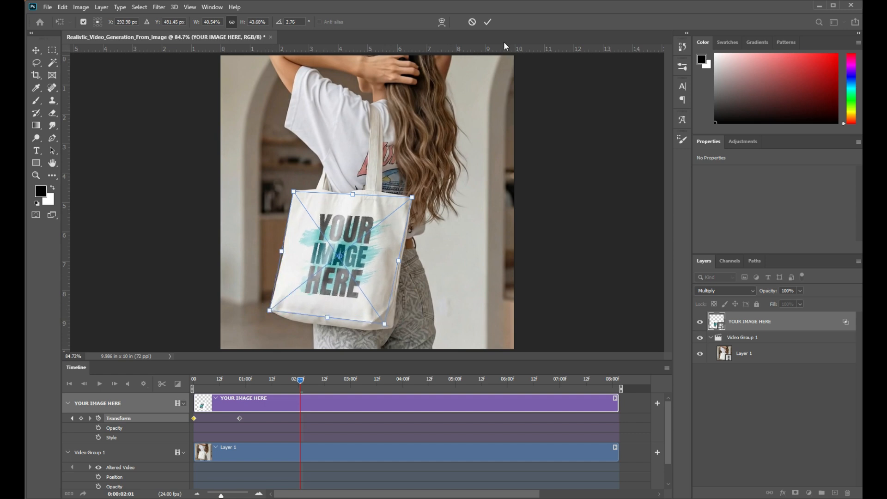
pyautogui.click(487, 21)
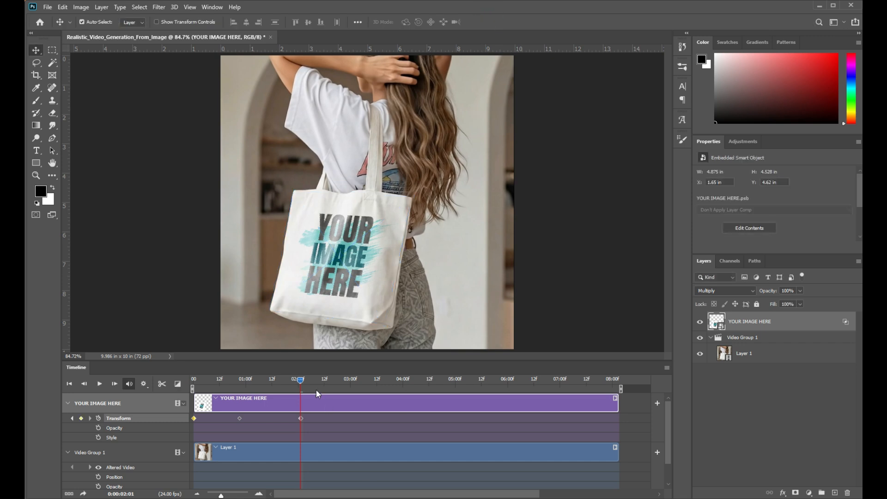
# - At 0:00:02:23, distort the artwork's four corners to follow the tote bag's shifted position
pyautogui.moveTo(302, 384); pyautogui.dragTo(350, 384)
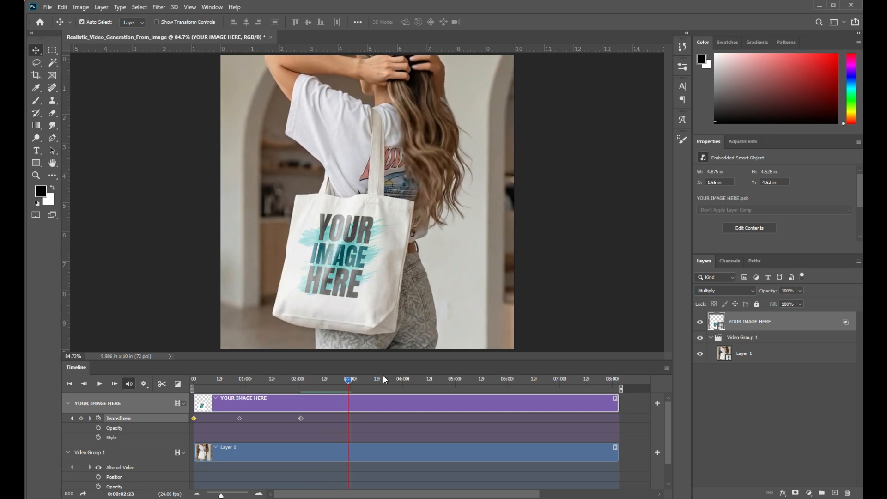
pyautogui.press('ctrl')
pyautogui.hotkey('ctrl', 't')
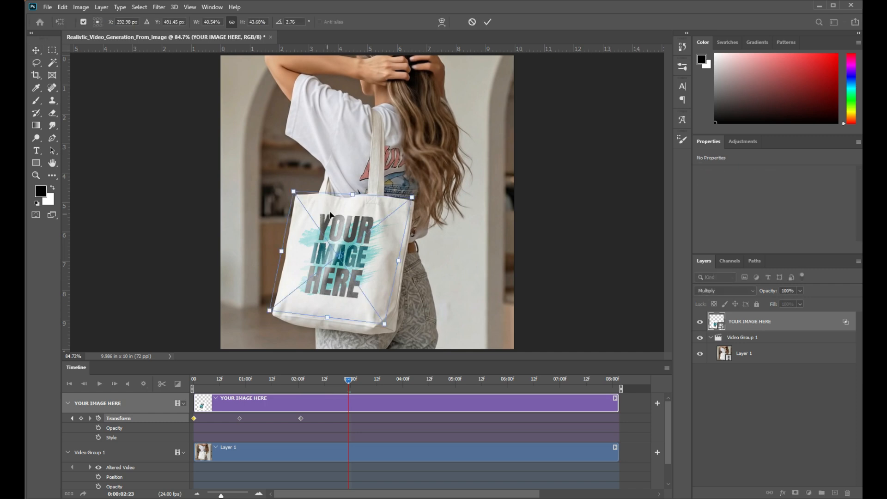
pyautogui.rightClick(344, 215)
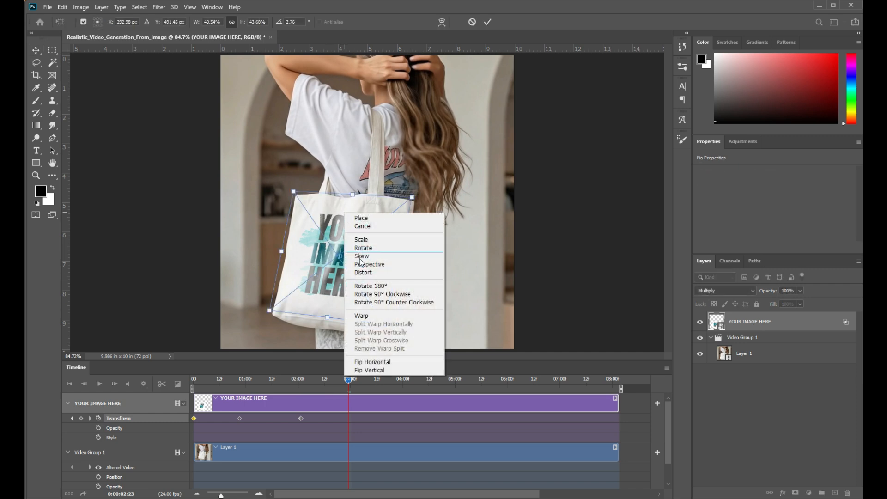
pyautogui.click(367, 276)
pyautogui.moveTo(294, 194); pyautogui.dragTo(296, 199)
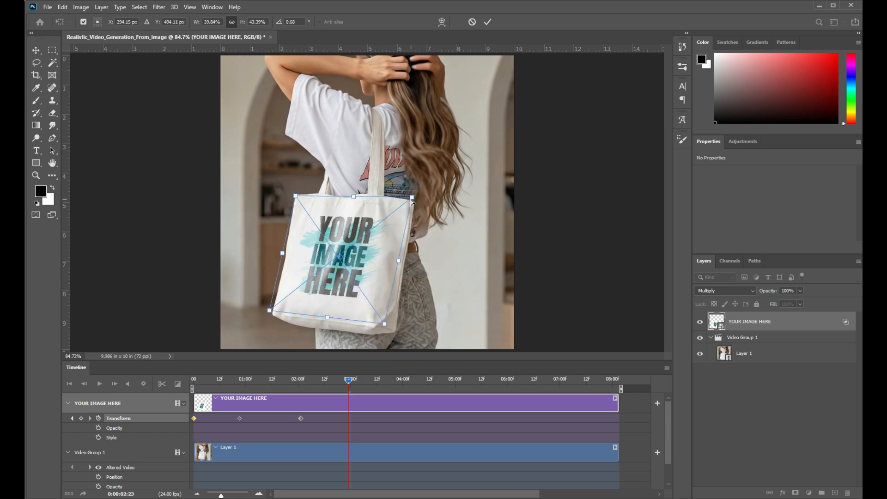
pyautogui.moveTo(412, 201); pyautogui.dragTo(414, 207)
pyautogui.moveTo(385, 326); pyautogui.dragTo(390, 329)
pyautogui.moveTo(270, 312); pyautogui.dragTo(273, 317)
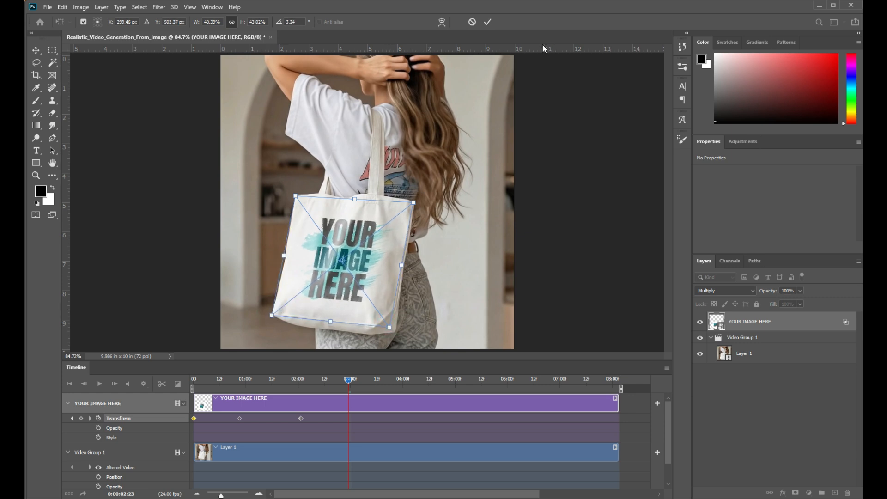
pyautogui.click(487, 22)
# - Move on to 0:00:03:21 and distort all four artwork corners to match the bag's outline
pyautogui.moveTo(353, 383); pyautogui.dragTo(397, 387)
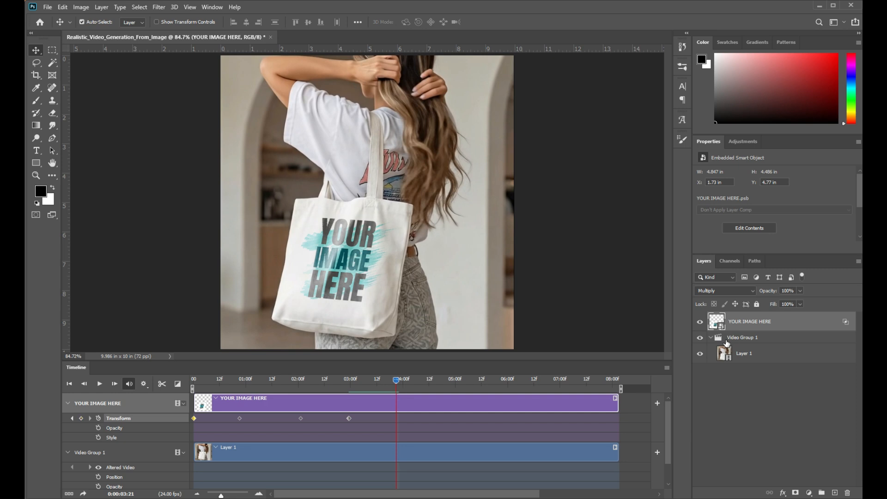
pyautogui.hotkey('ctrl', 't')
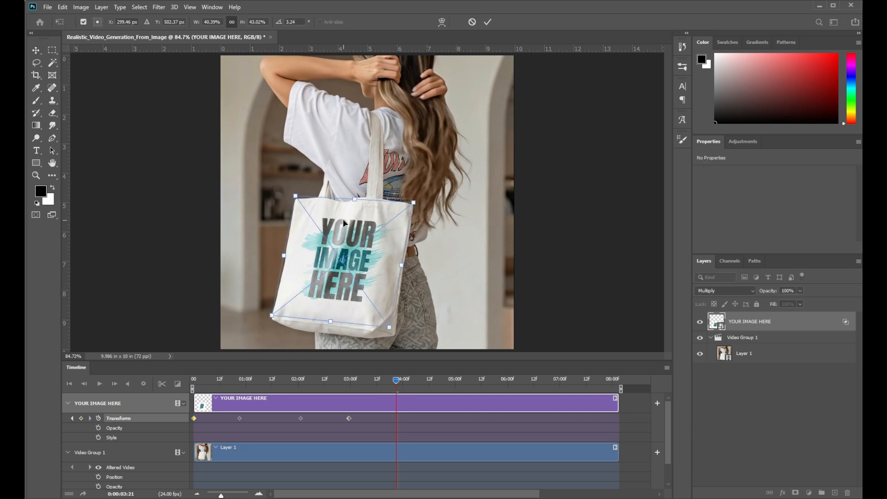
pyautogui.rightClick(343, 220)
pyautogui.click(371, 280)
pyautogui.moveTo(295, 196); pyautogui.dragTo(296, 199)
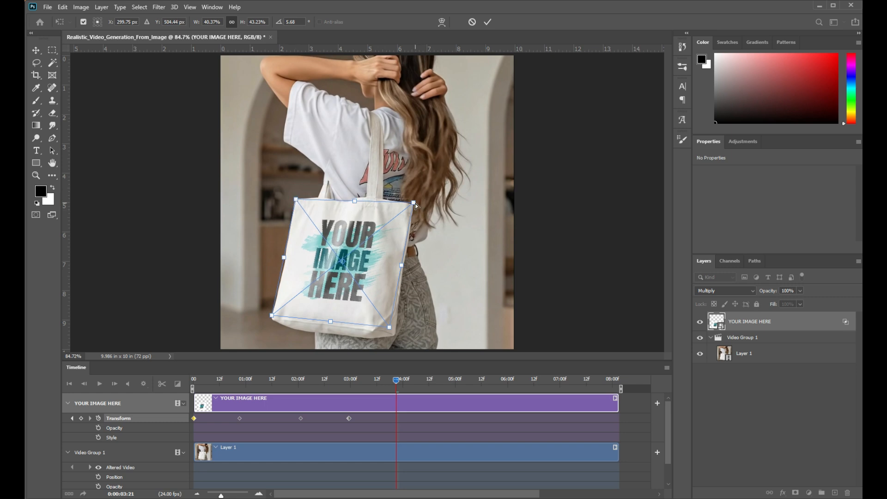
pyautogui.moveTo(413, 202); pyautogui.dragTo(414, 206)
pyautogui.moveTo(271, 316); pyautogui.dragTo(271, 319)
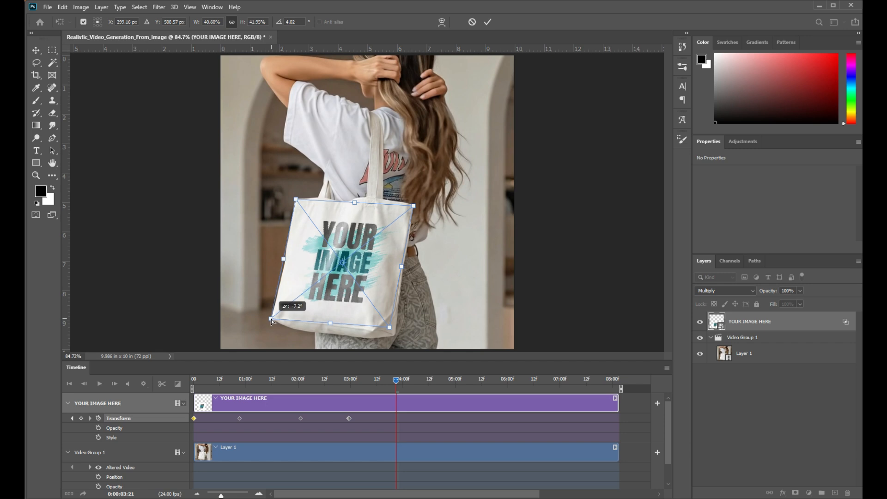
pyautogui.moveTo(389, 326); pyautogui.dragTo(387, 334)
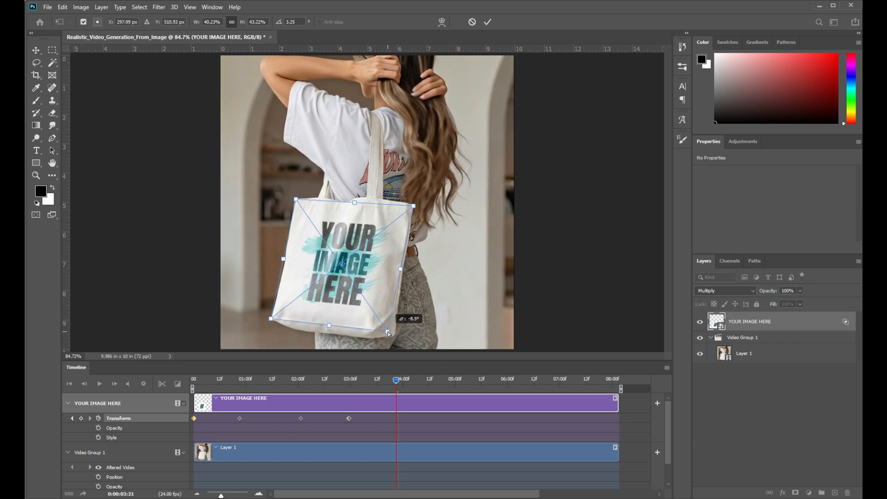
pyautogui.click(487, 22)
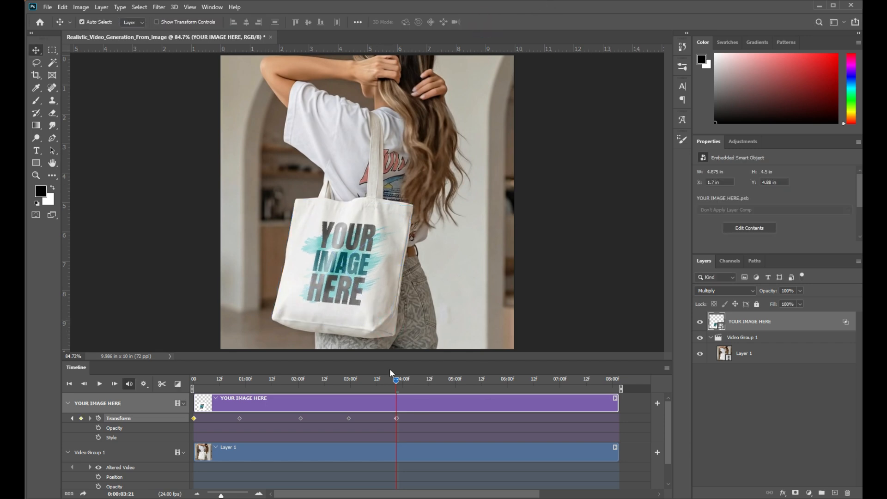
# - At 0:00:04:16, realign the artwork's four corners with the tote bag using Distort
pyautogui.moveTo(397, 379); pyautogui.dragTo(436, 381)
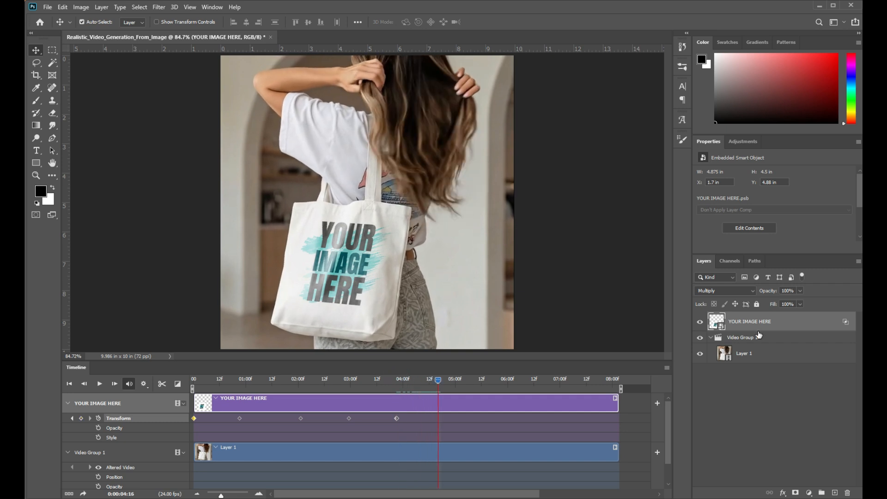
pyautogui.hotkey('ctrl', 't')
pyautogui.rightClick(340, 221)
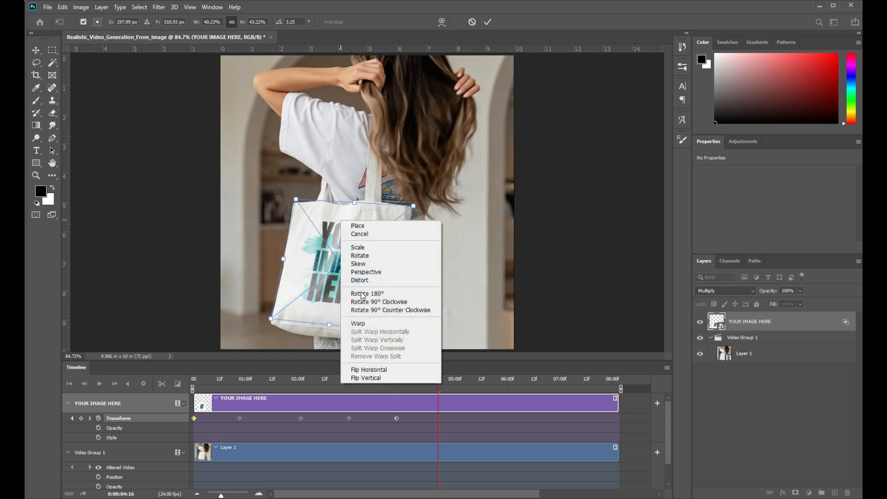
pyautogui.click(365, 279)
pyautogui.moveTo(297, 202); pyautogui.dragTo(296, 207)
pyautogui.moveTo(413, 209); pyautogui.dragTo(412, 209)
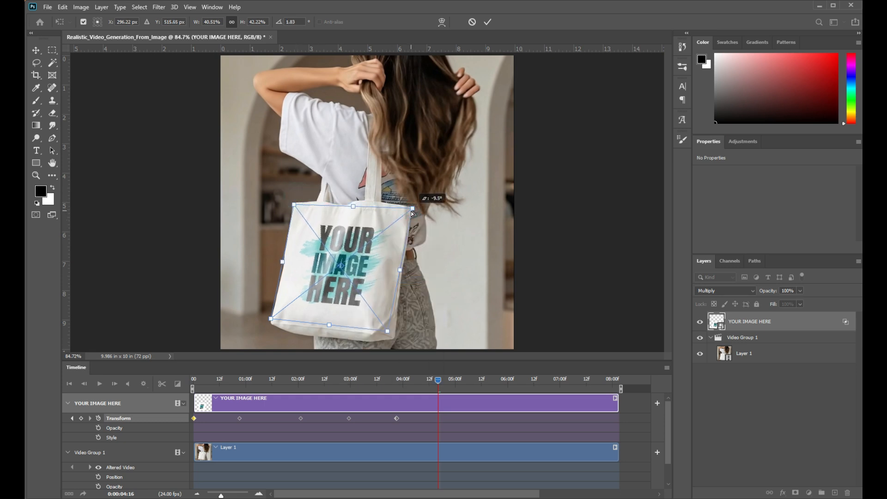
pyautogui.moveTo(387, 331); pyautogui.dragTo(388, 335)
pyautogui.moveTo(271, 320); pyautogui.dragTo(271, 326)
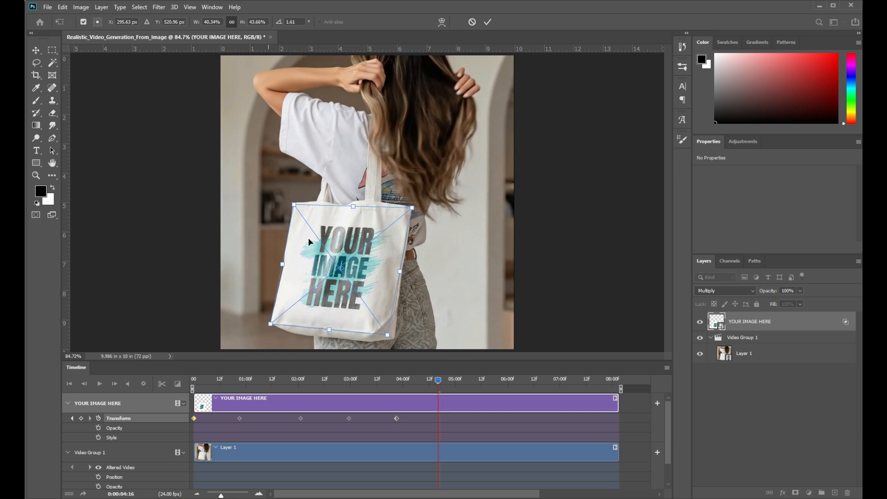
pyautogui.click(487, 22)
# - At 0:00:05:09, distort the artwork's upper-right and lower-right corners to fit the bag's edge
pyautogui.moveTo(442, 378); pyautogui.dragTo(475, 386)
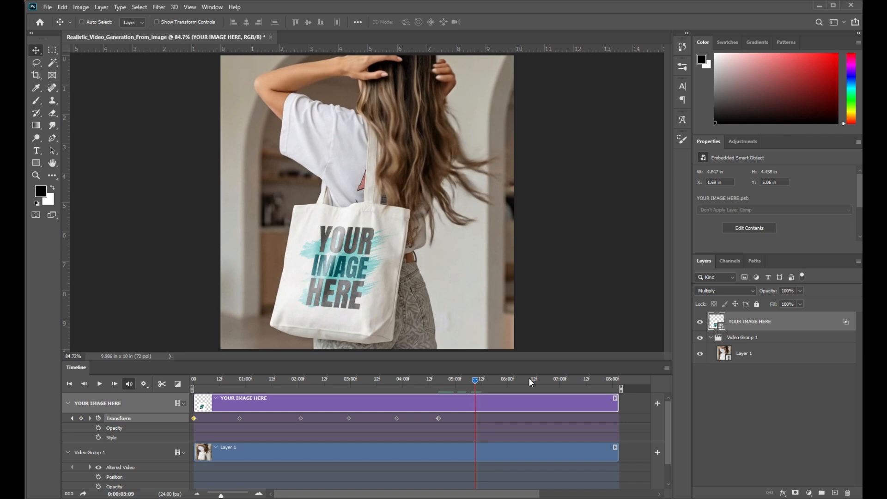
pyautogui.hotkey('ctrl', 't')
pyautogui.rightClick(324, 233)
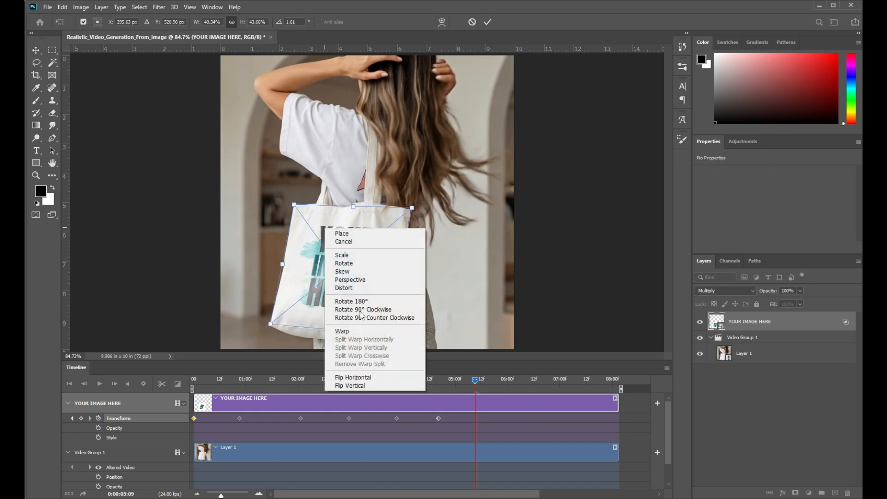
pyautogui.click(351, 288)
pyautogui.moveTo(412, 209); pyautogui.dragTo(410, 211)
pyautogui.moveTo(387, 335); pyautogui.dragTo(387, 339)
pyautogui.click(488, 21)
# - At 0:00:06:03, distort the artwork's four corners down to the tote bag's lowered position
pyautogui.moveTo(476, 381); pyautogui.dragTo(514, 386)
pyautogui.hotkey('ctrl', 't')
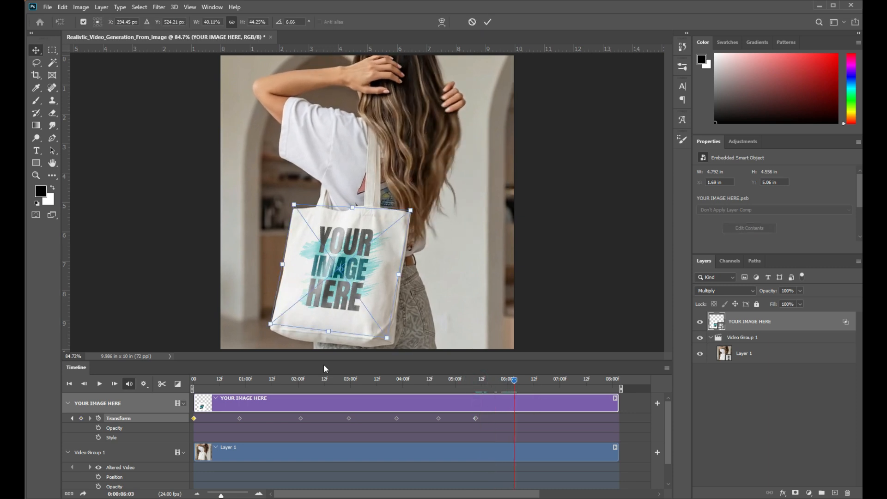
pyautogui.rightClick(349, 239)
pyautogui.click(367, 296)
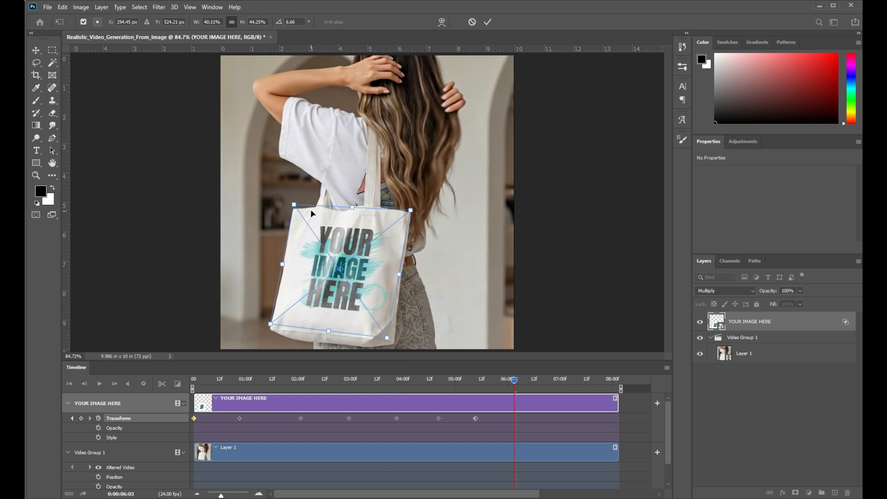
pyautogui.moveTo(294, 204); pyautogui.dragTo(295, 212)
pyautogui.moveTo(410, 211); pyautogui.dragTo(411, 213)
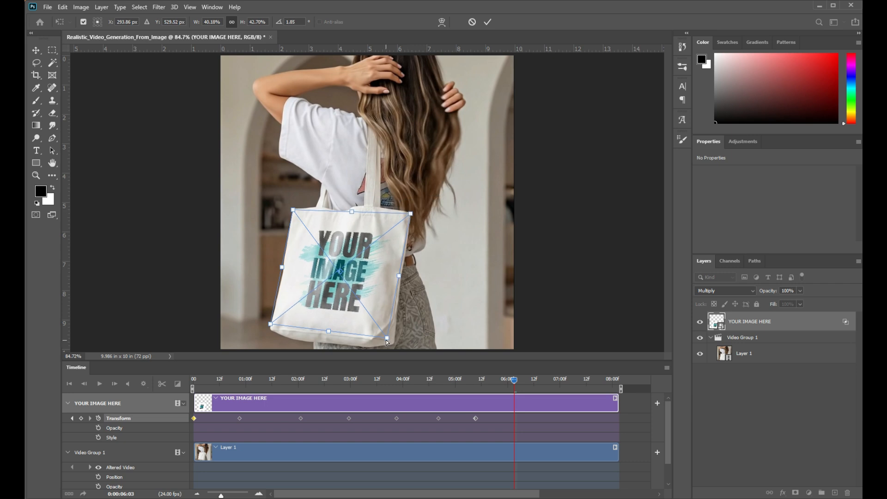
pyautogui.moveTo(388, 339); pyautogui.dragTo(387, 340)
pyautogui.moveTo(270, 324); pyautogui.dragTo(270, 331)
pyautogui.click(487, 21)
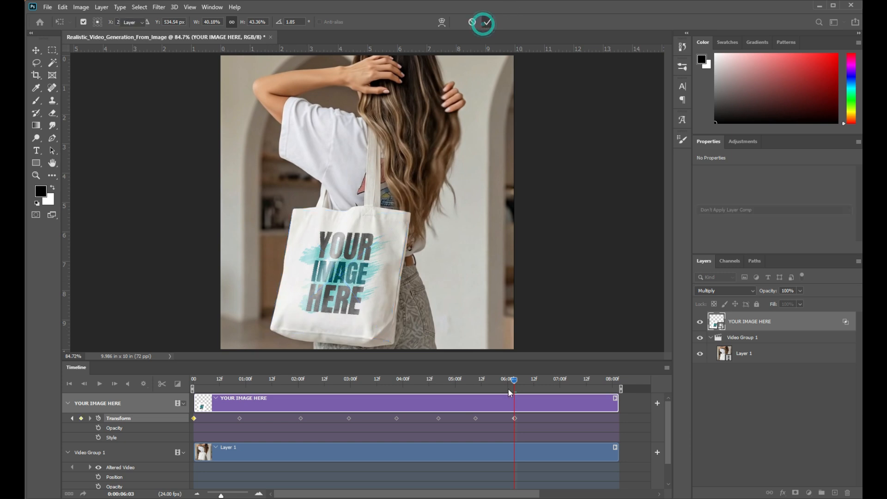
# - Advance to 0:00:06:21 and distort the artwork's four corners to fit the tote bag in that frame
pyautogui.moveTo(517, 386); pyautogui.dragTo(556, 388)
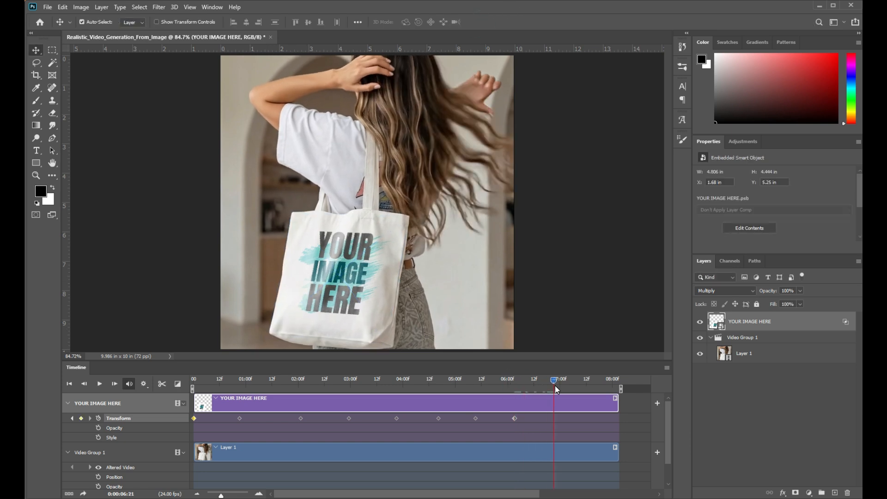
pyautogui.hotkey('ctrl', 't')
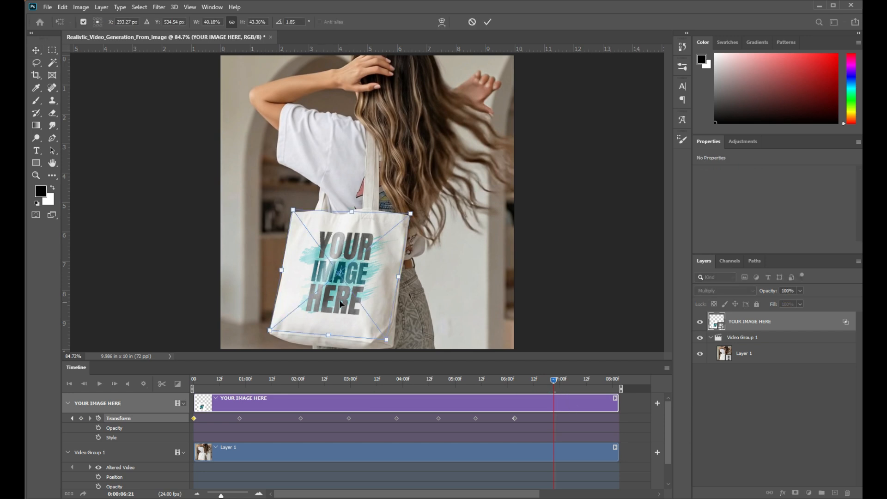
pyautogui.rightClick(332, 237)
pyautogui.click(365, 296)
pyautogui.moveTo(294, 212); pyautogui.dragTo(293, 214)
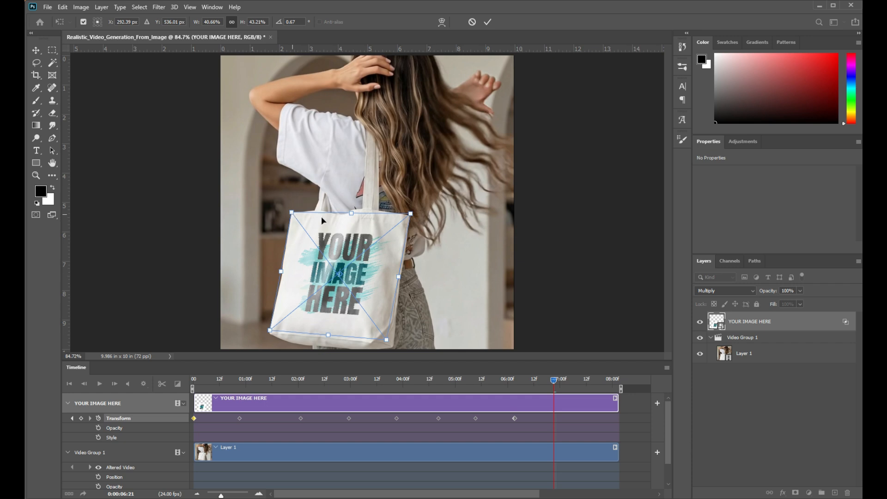
pyautogui.moveTo(411, 215); pyautogui.dragTo(411, 218)
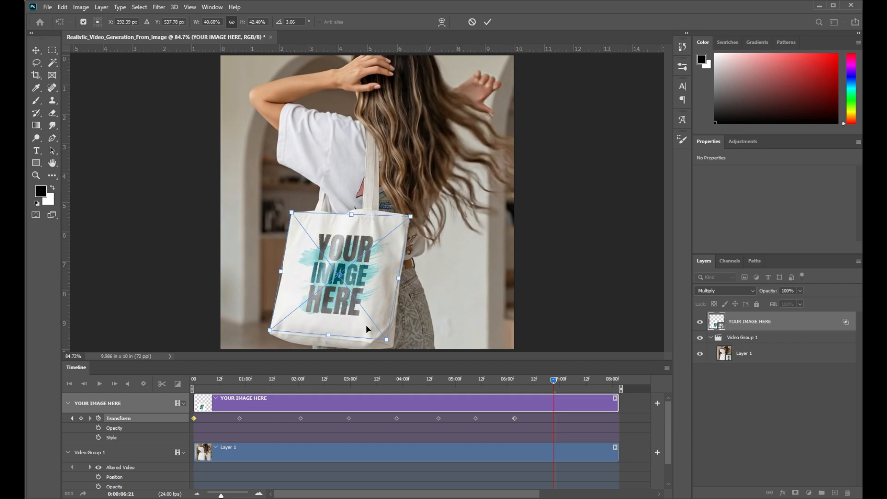
pyautogui.moveTo(386, 340); pyautogui.dragTo(385, 344)
pyautogui.moveTo(270, 330); pyautogui.dragTo(268, 333)
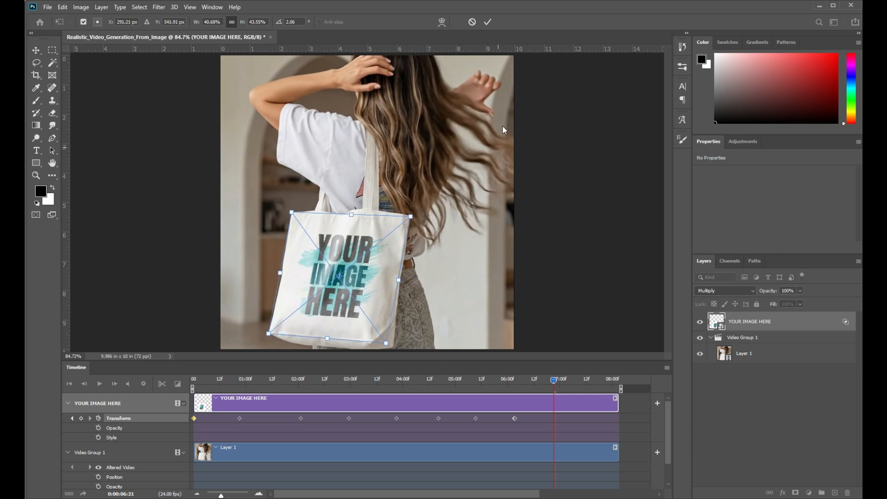
pyautogui.click(488, 22)
# - At 0:00:07:12, distort the artwork's two upper corners and lower-right corner to match the tote bag
pyautogui.moveTo(554, 379); pyautogui.dragTo(587, 383)
pyautogui.hotkey('ctrl', 't')
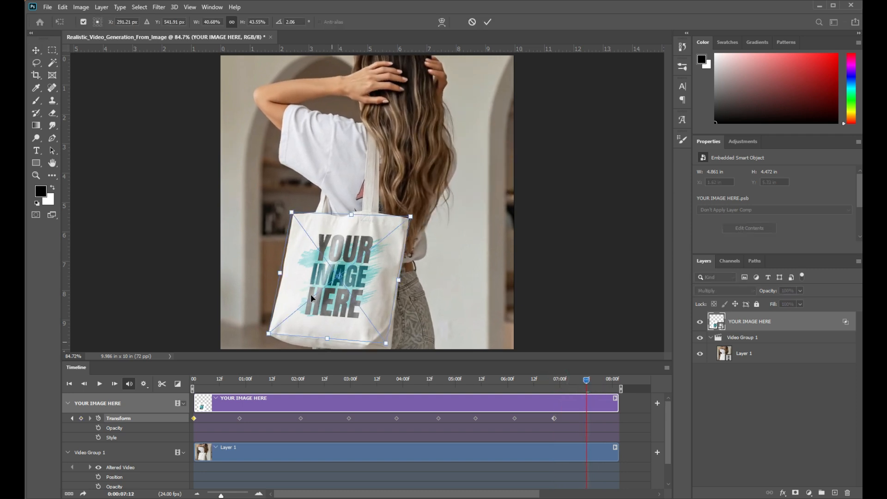
pyautogui.rightClick(333, 231)
pyautogui.click(358, 292)
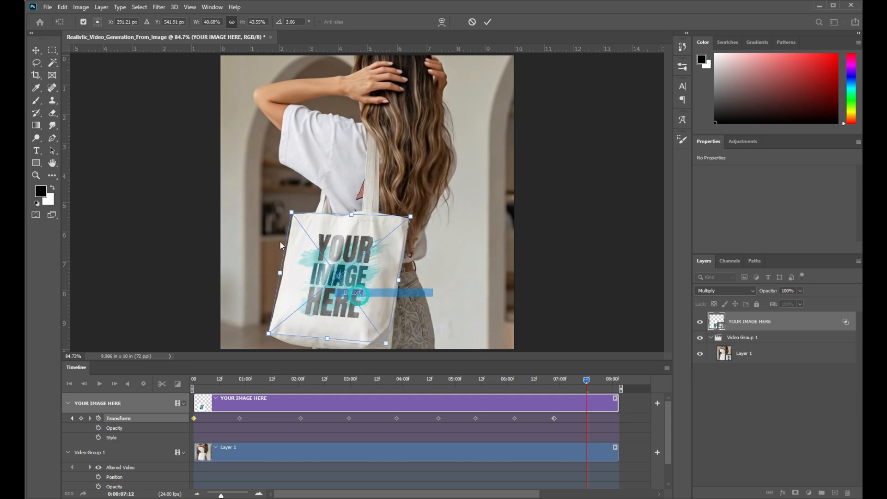
pyautogui.moveTo(292, 212); pyautogui.dragTo(293, 216)
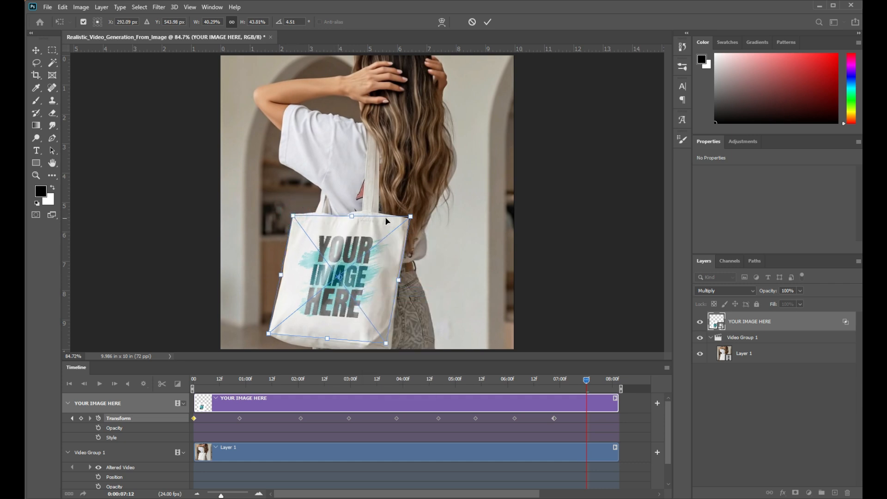
pyautogui.moveTo(411, 217); pyautogui.dragTo(408, 219)
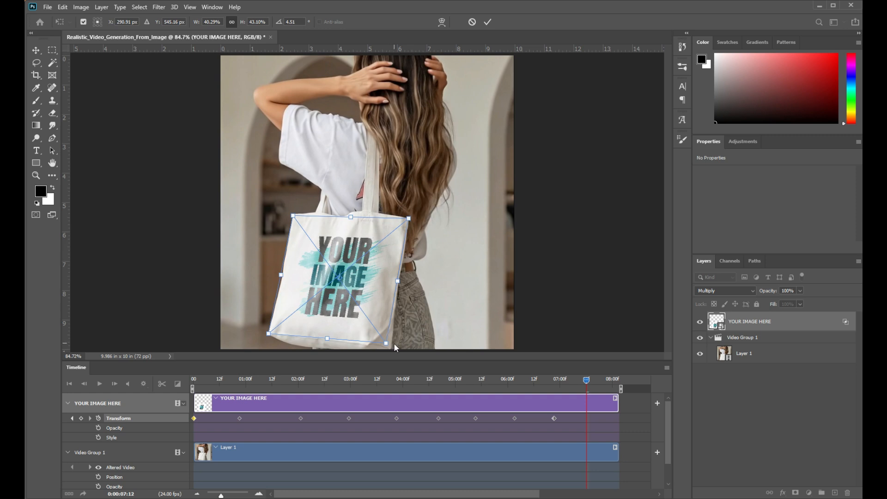
pyautogui.moveTo(387, 345); pyautogui.dragTo(385, 346)
pyautogui.click(488, 22)
# - At the final frame, 0:00:08:02, distort the artwork's four corners to match the tote bag
pyautogui.moveTo(586, 380); pyautogui.dragTo(621, 386)
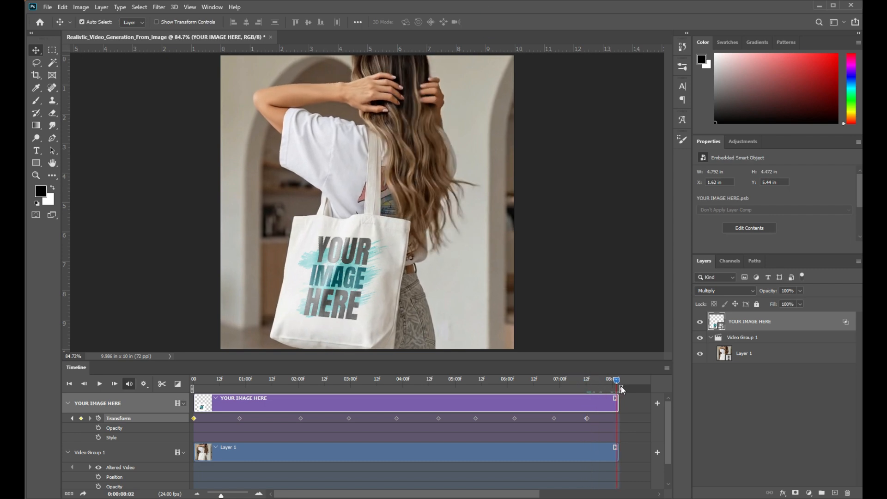
pyautogui.hotkey('ctrl', 't')
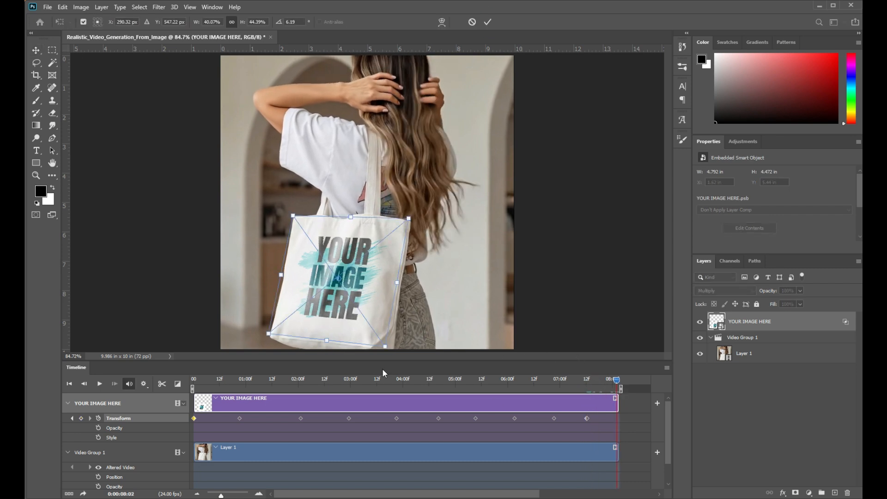
pyautogui.rightClick(330, 234)
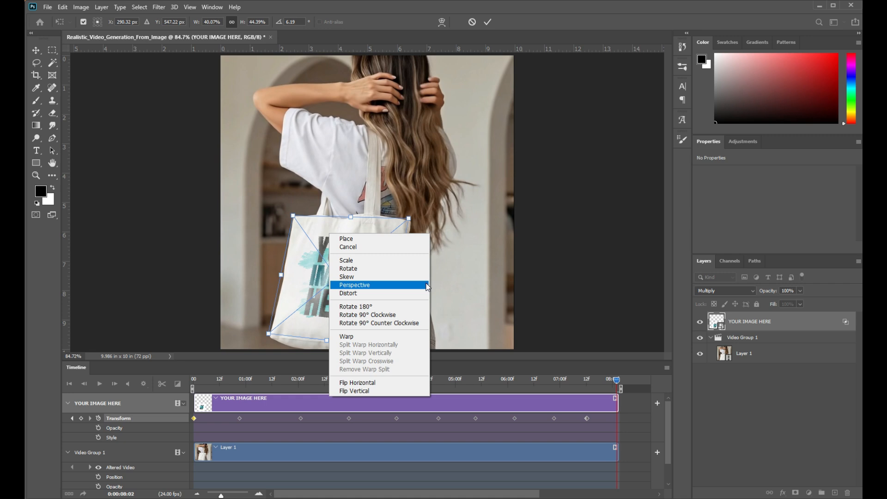
pyautogui.click(372, 285)
pyautogui.moveTo(269, 338); pyautogui.dragTo(270, 342)
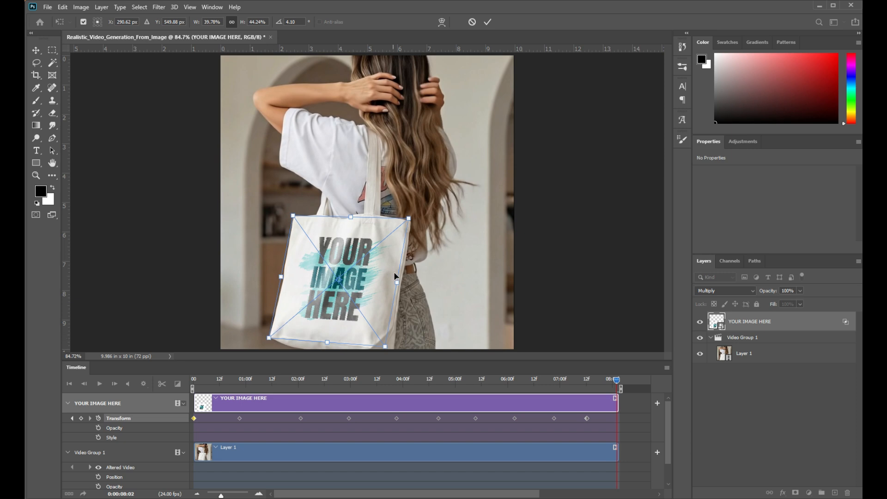
pyautogui.moveTo(386, 349); pyautogui.dragTo(387, 351)
pyautogui.moveTo(409, 219); pyautogui.dragTo(409, 225)
pyautogui.moveTo(294, 216); pyautogui.dragTo(296, 220)
pyautogui.click(487, 22)
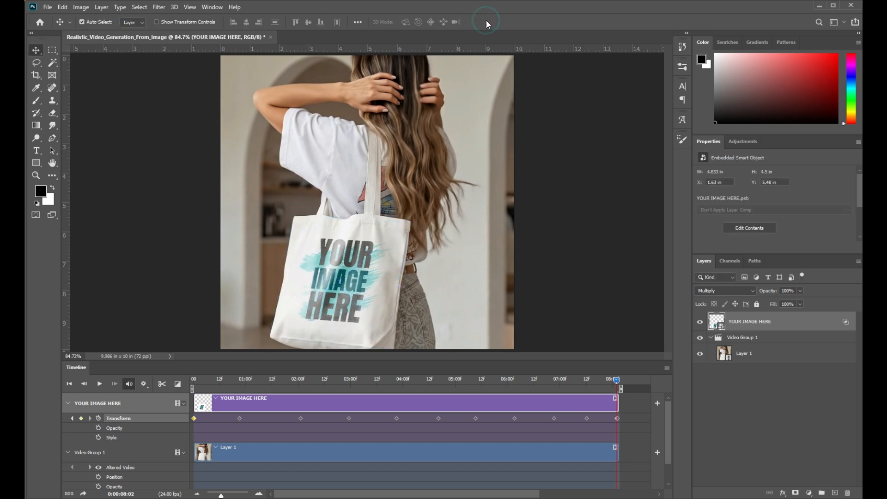
# - Return to 0:00:00:00 and play the animation to check how the artwork follows the tote bag
pyautogui.click(618, 383)
pyautogui.moveTo(617, 379); pyautogui.dragTo(159, 402)
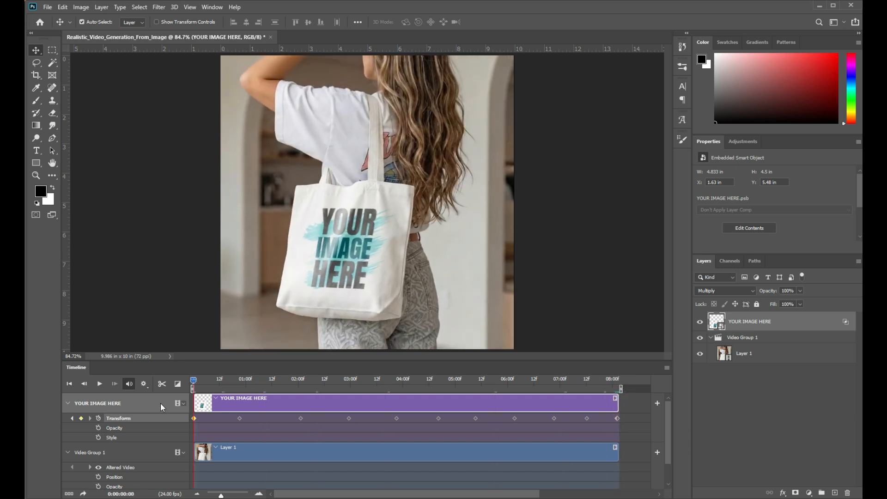
pyautogui.click(99, 384)
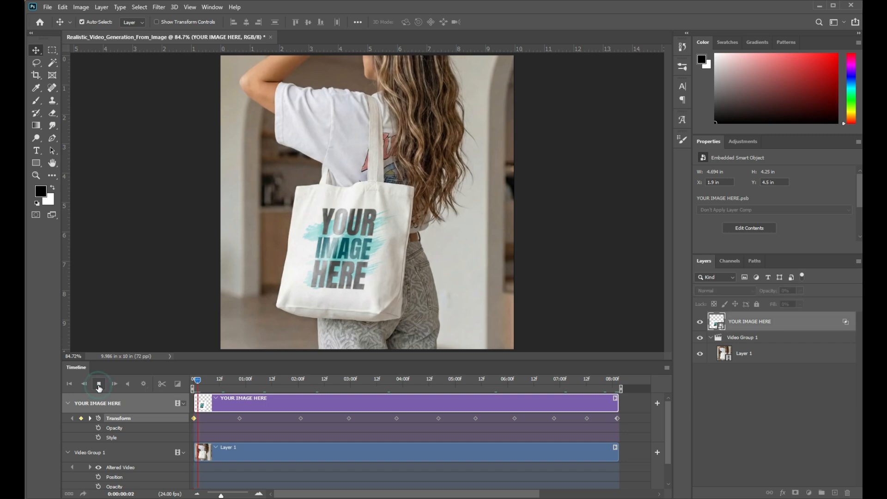